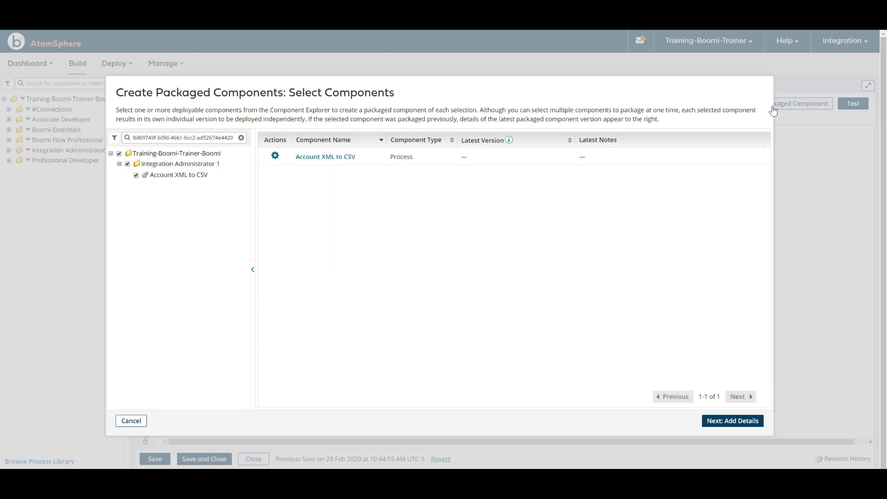
Step: Cancel the packaging started from the process and open the Packaged Components page
{"action": "left_click", "coordinate": [131, 421]}
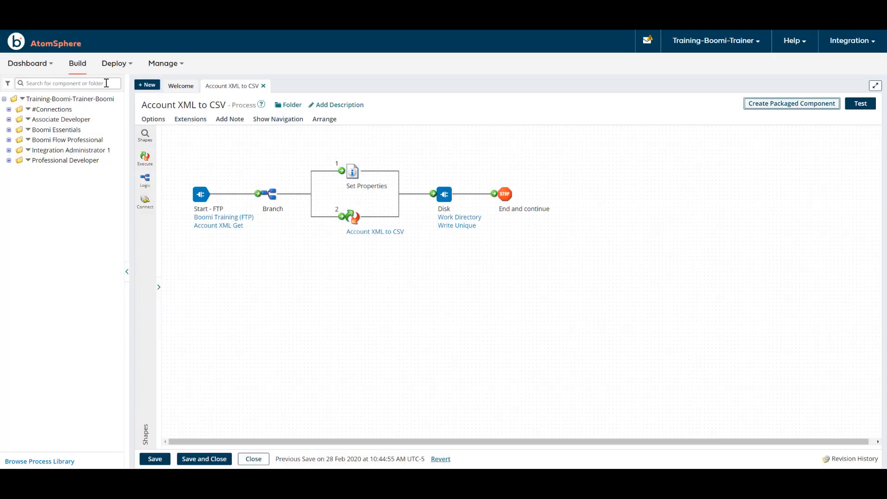
{"action": "left_click", "coordinate": [121, 66]}
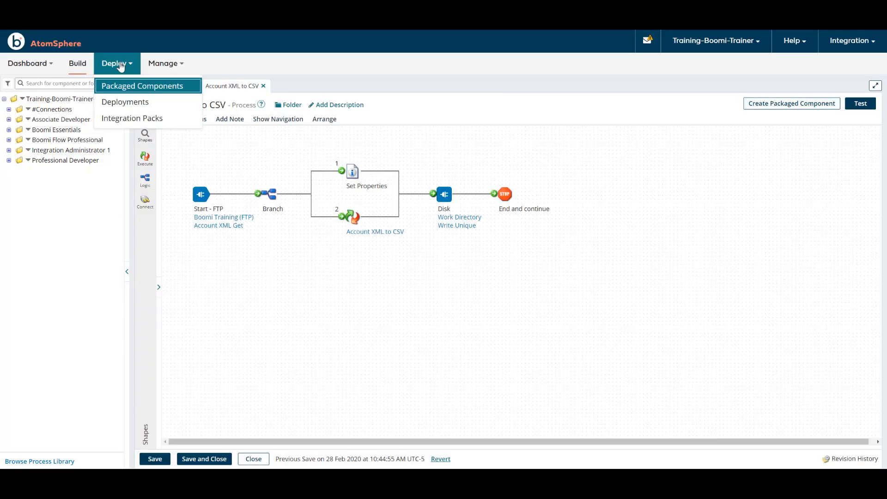
{"action": "left_click", "coordinate": [120, 90]}
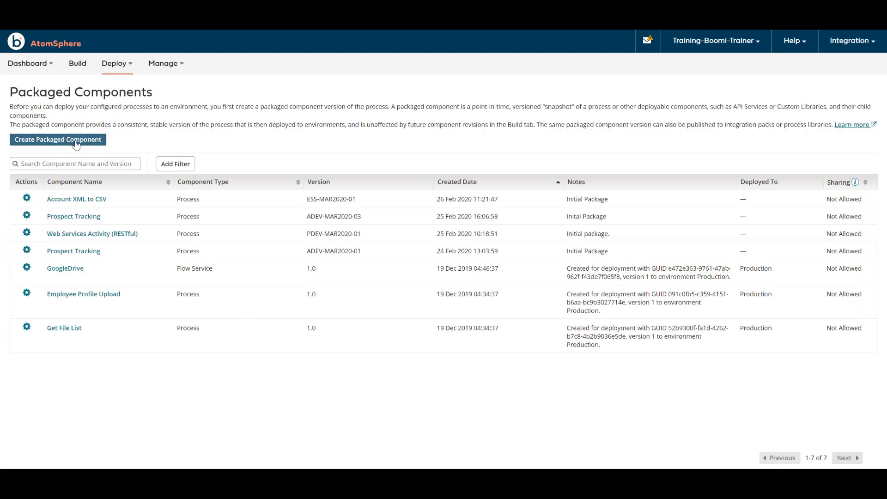
Step: Create a packaged component of Integration Administrator 1's Account XML to CSV process, with version ADM-MAR2020-01 and the package notes "Initial Package"
{"action": "left_click", "coordinate": [76, 144]}
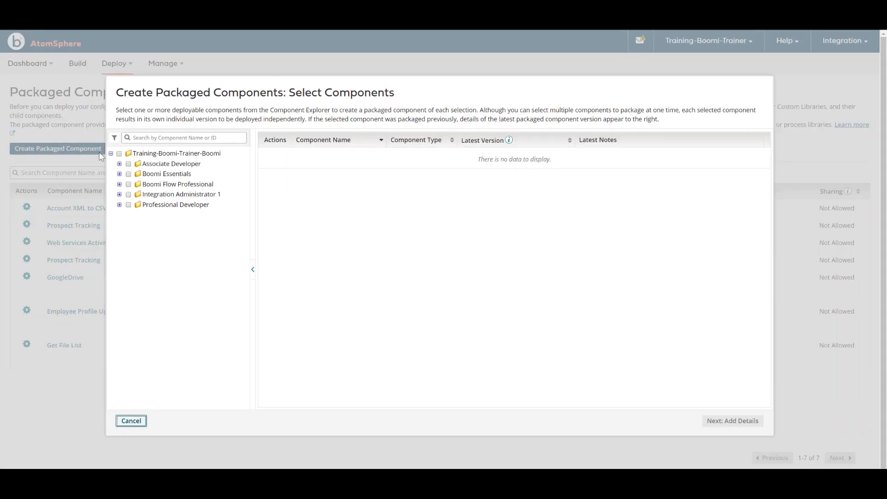
{"action": "left_click", "coordinate": [119, 195]}
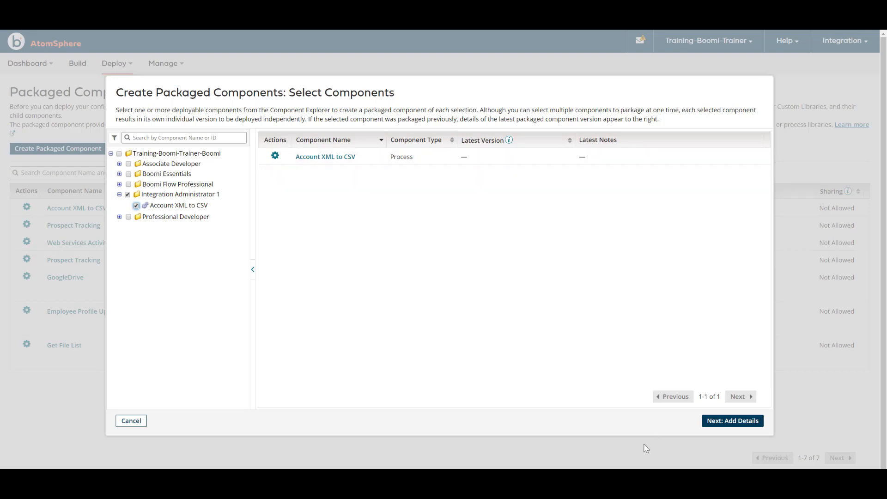
{"action": "left_click", "coordinate": [748, 425]}
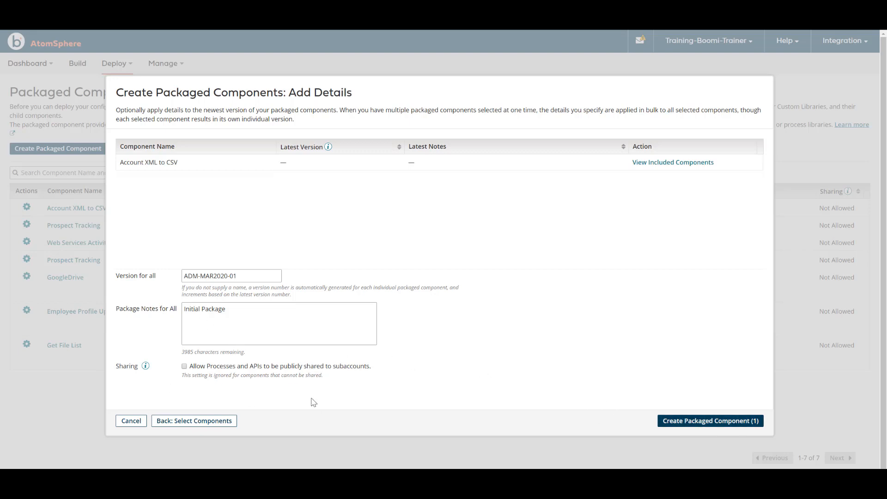
{"action": "left_click", "coordinate": [675, 426]}
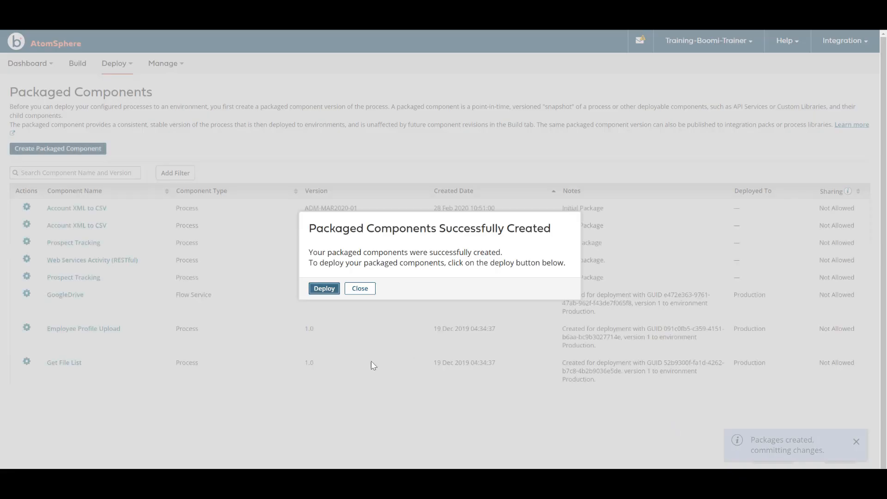
Step: Deploy the new package to the Test environment with the notes "Initial Test Deployment", and view the deployments
{"action": "left_click", "coordinate": [324, 288]}
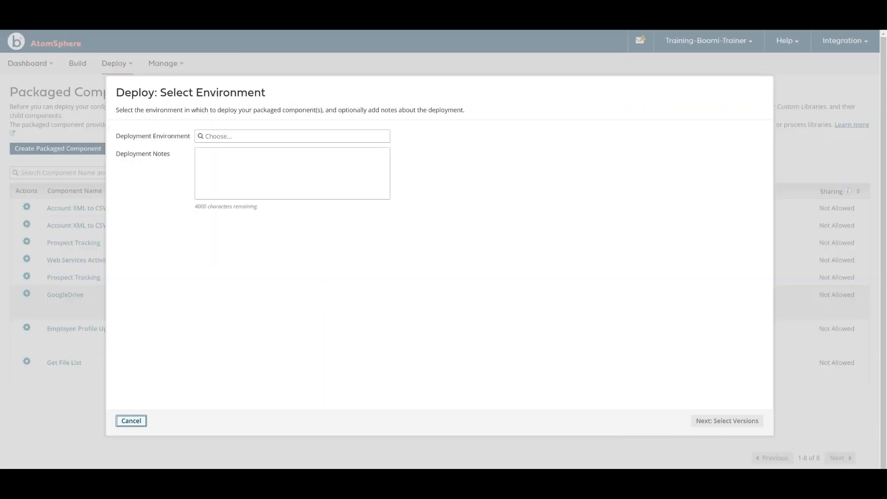
{"action": "left_click", "coordinate": [209, 137]}
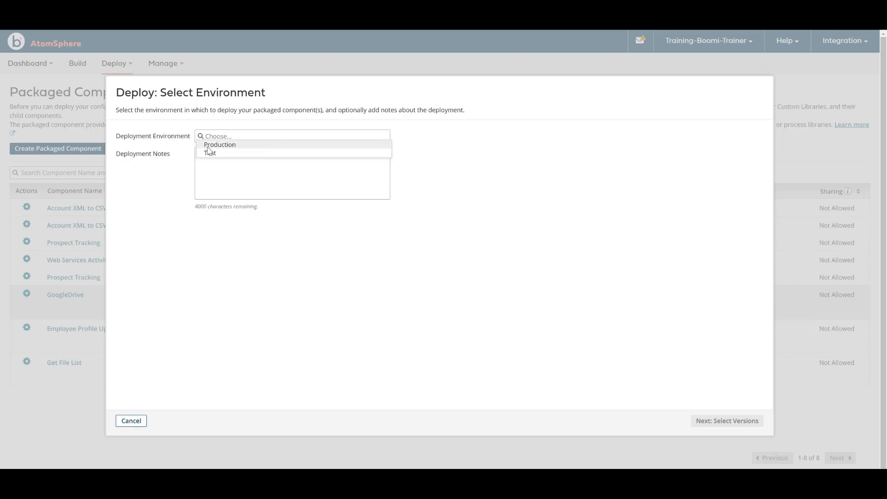
{"action": "left_click", "coordinate": [210, 154]}
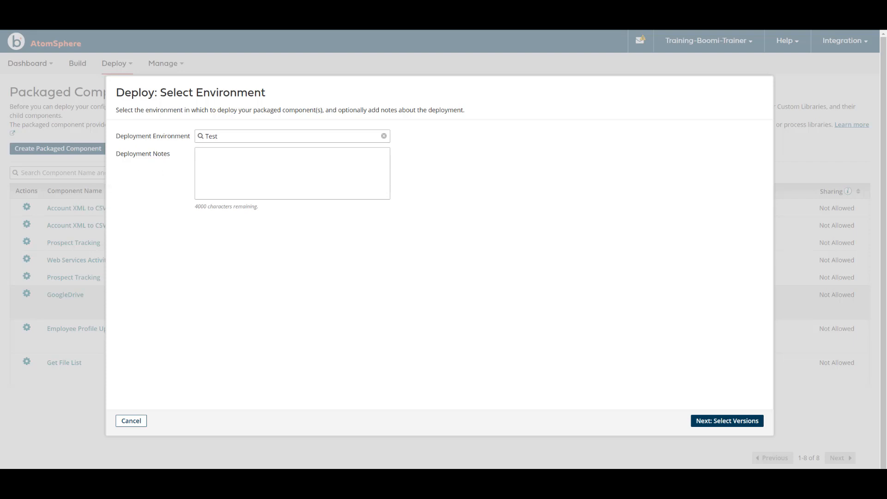
{"action": "type", "text": "Initial Test Deployment"}
{"action": "left_click", "coordinate": [727, 421]}
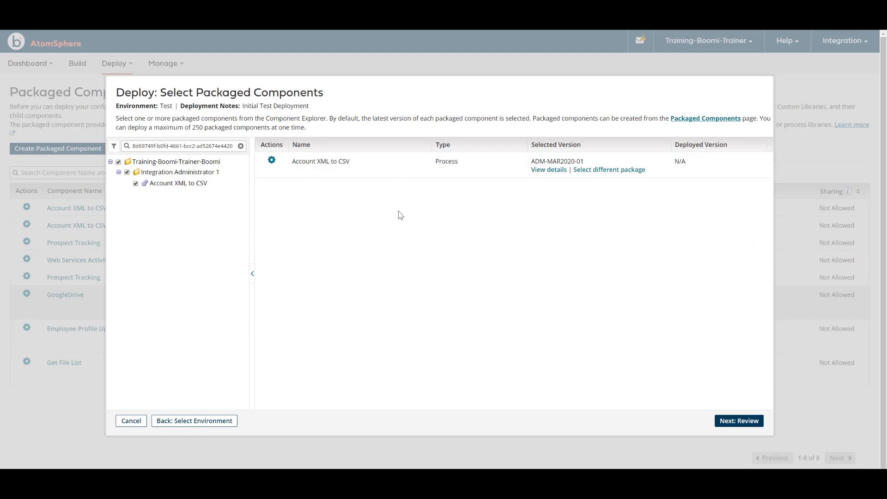
{"action": "left_click", "coordinate": [756, 427]}
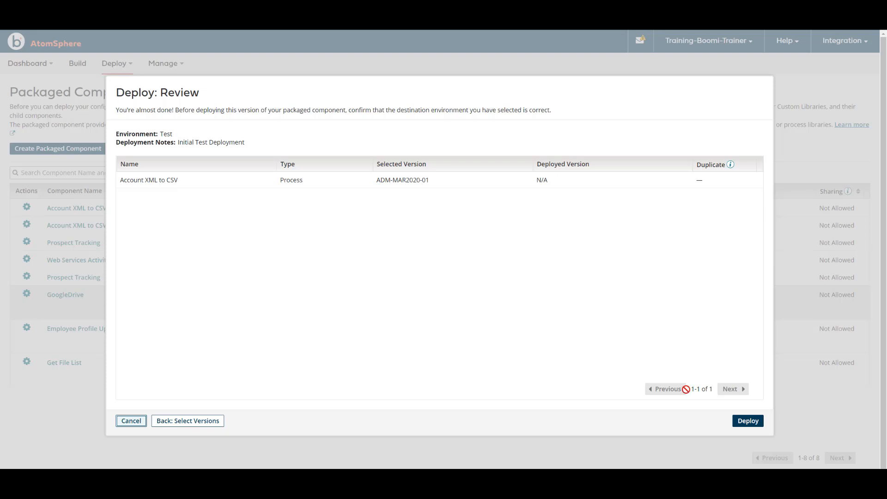
{"action": "left_click", "coordinate": [747, 421]}
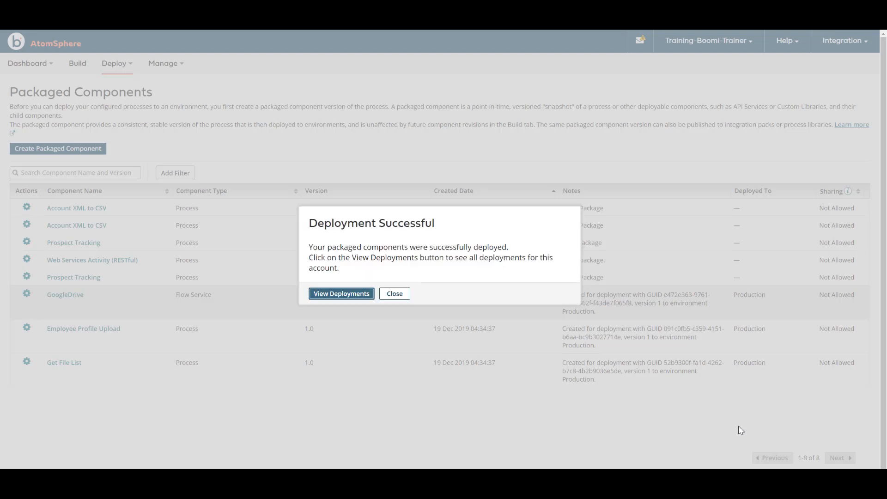
{"action": "left_click", "coordinate": [324, 296]}
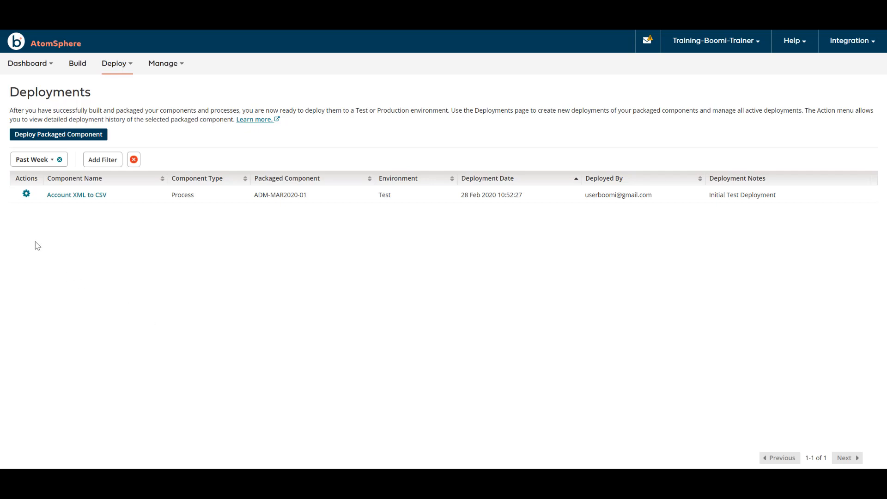
Step: Deploy the Account XML to CSV package from Test to the Production environment as well, with the notes "Initial Production Deployment"
{"action": "left_click", "coordinate": [26, 195]}
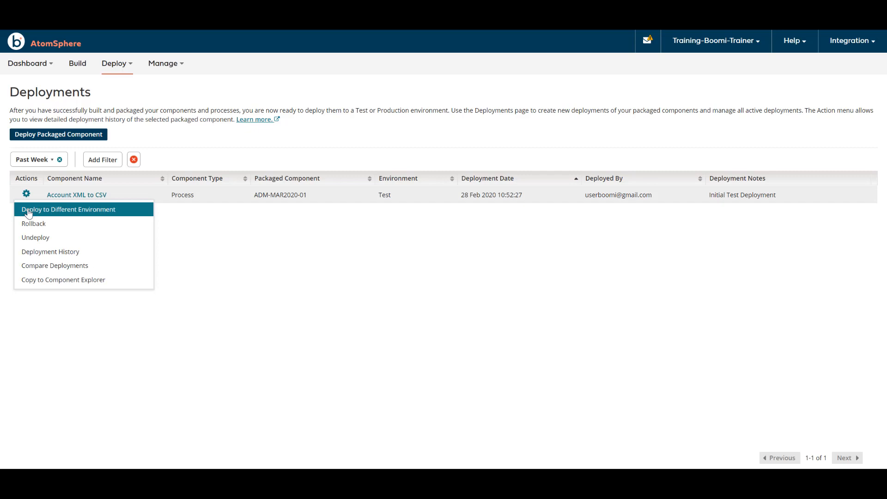
{"action": "left_click", "coordinate": [28, 211]}
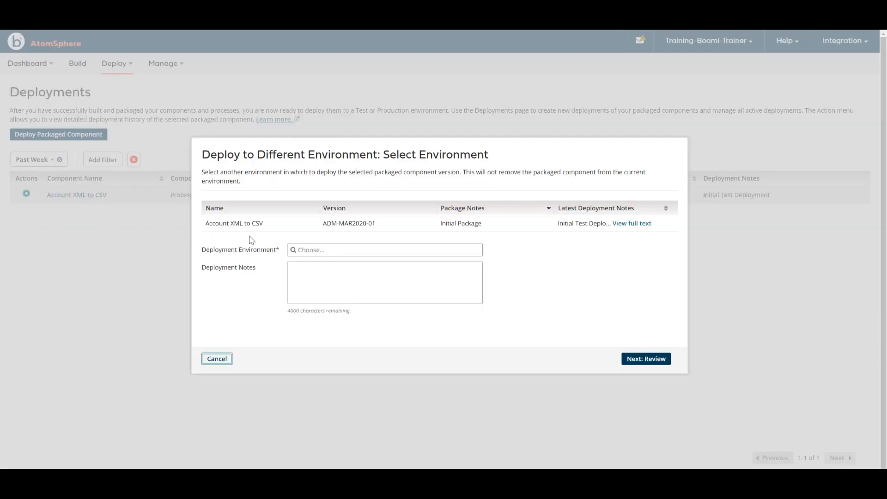
{"action": "left_click", "coordinate": [295, 253]}
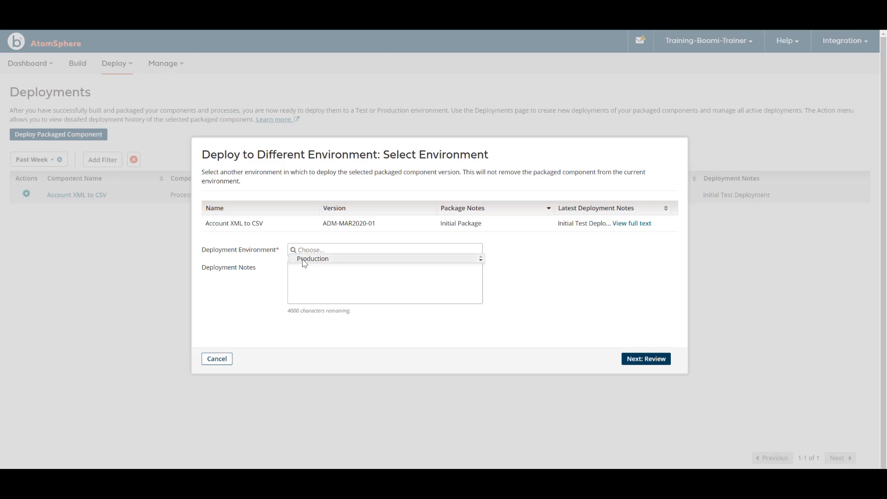
{"action": "left_click", "coordinate": [304, 261]}
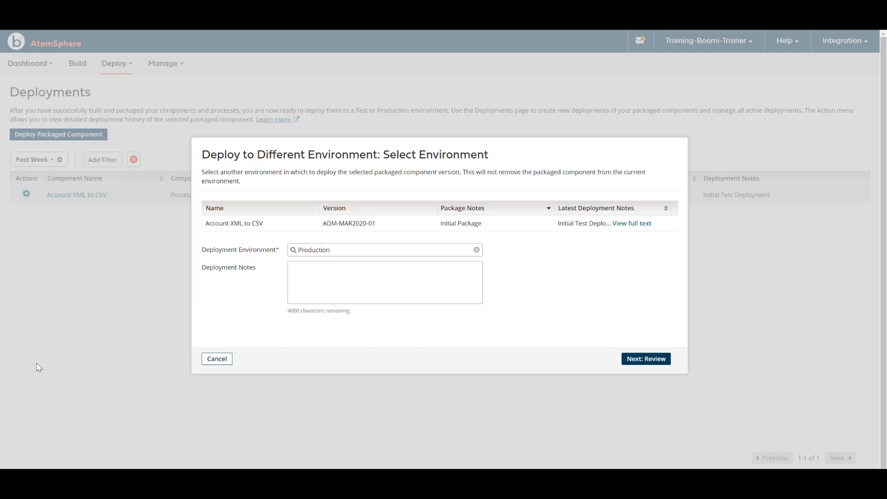
{"action": "type", "text": "Initial Production Deployment"}
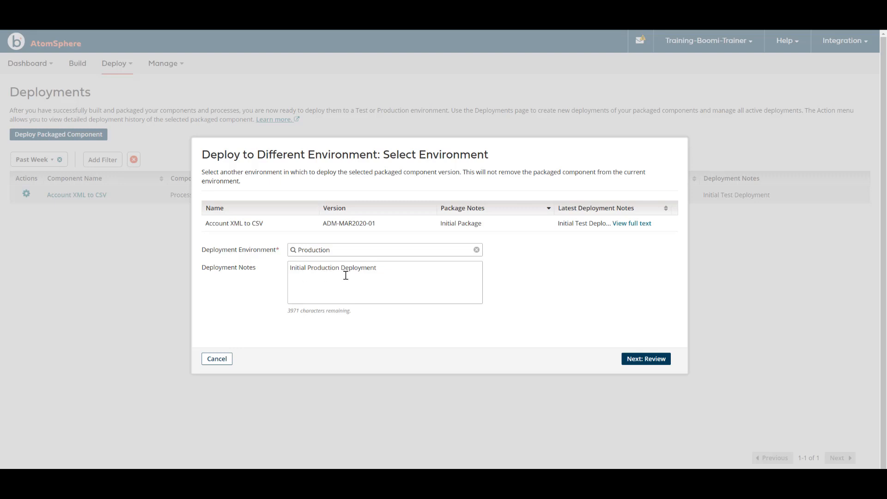
{"action": "left_click", "coordinate": [637, 360]}
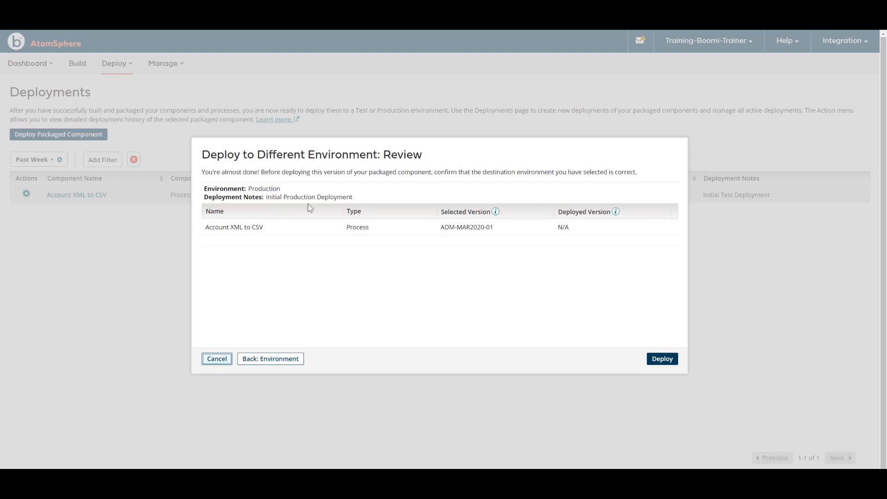
{"action": "left_click", "coordinate": [464, 231]}
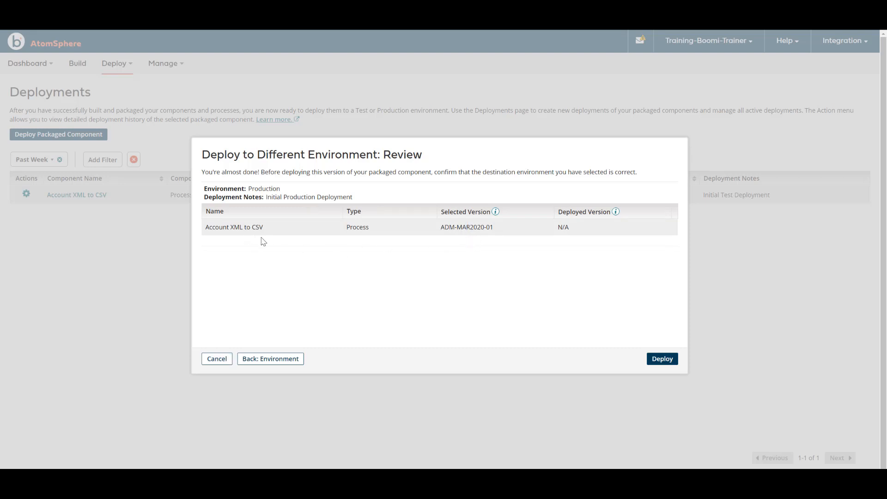
{"action": "left_click", "coordinate": [664, 360]}
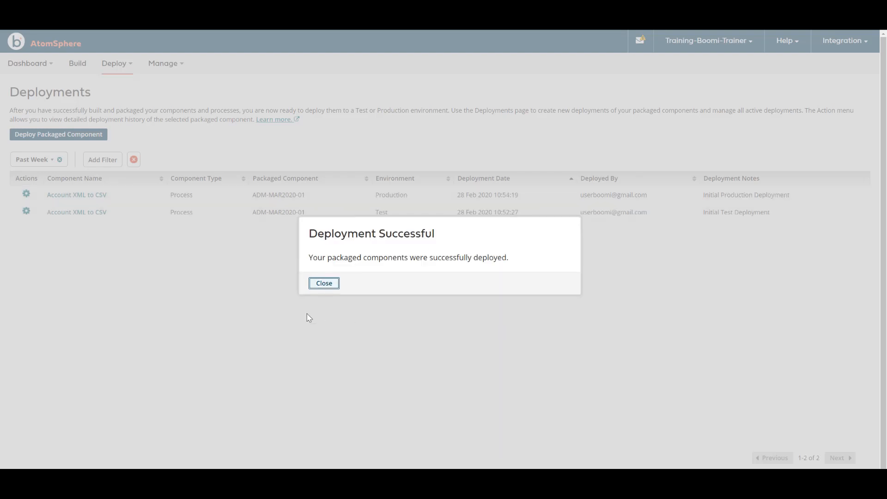
{"action": "left_click", "coordinate": [316, 284]}
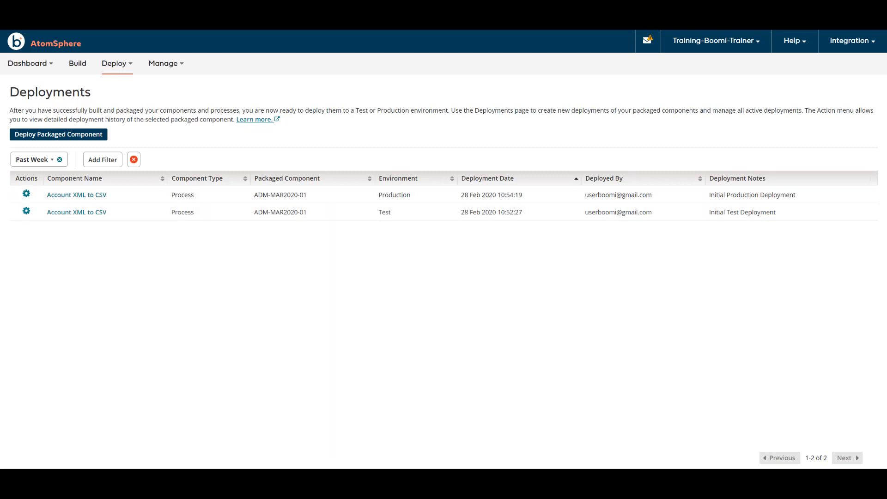
Step: Open the Account XML to CSV process in the Integration Administrator 1 folder and open its Map shape's map for editing
{"action": "left_click", "coordinate": [82, 71]}
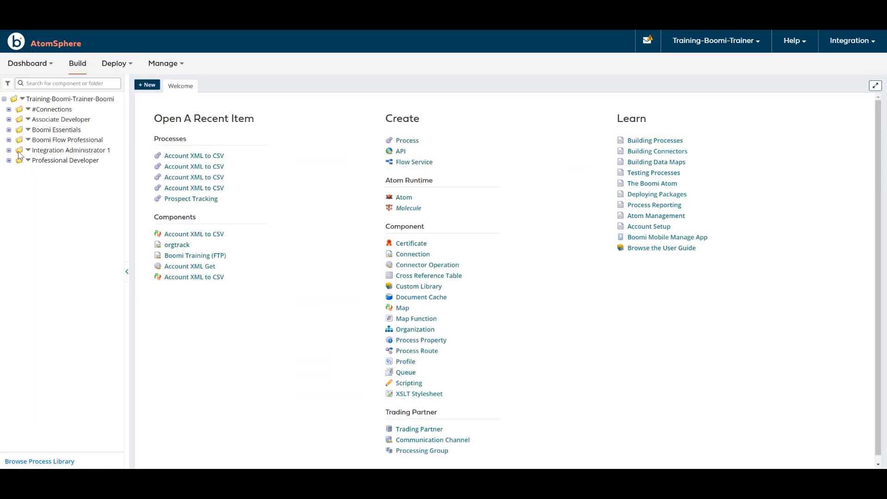
{"action": "left_click", "coordinate": [10, 149]}
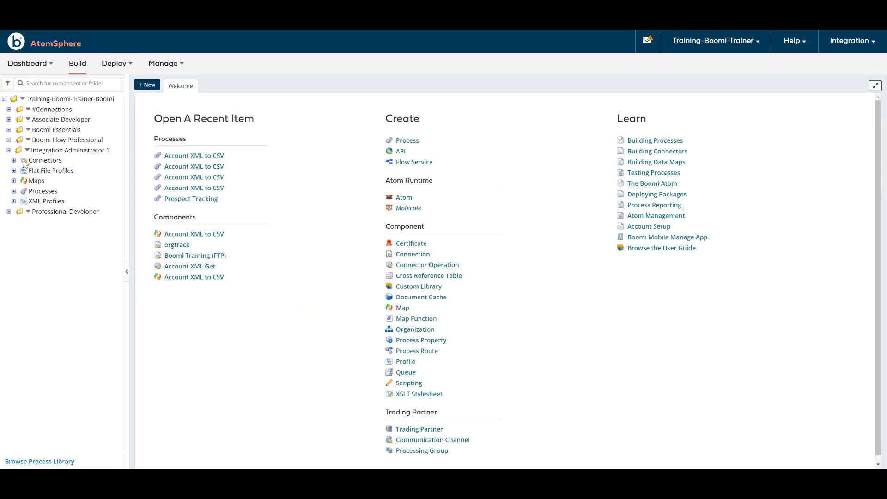
{"action": "left_click", "coordinate": [14, 190]}
{"action": "left_click", "coordinate": [55, 201]}
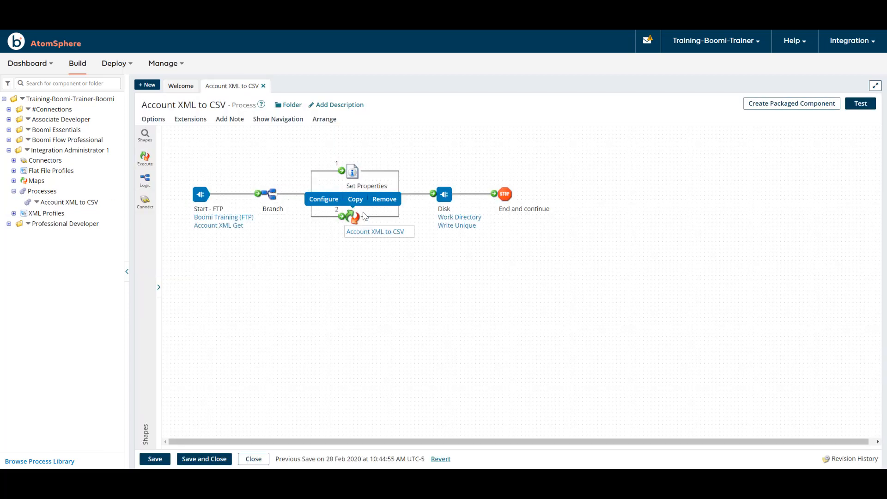
{"action": "left_click", "coordinate": [328, 207]}
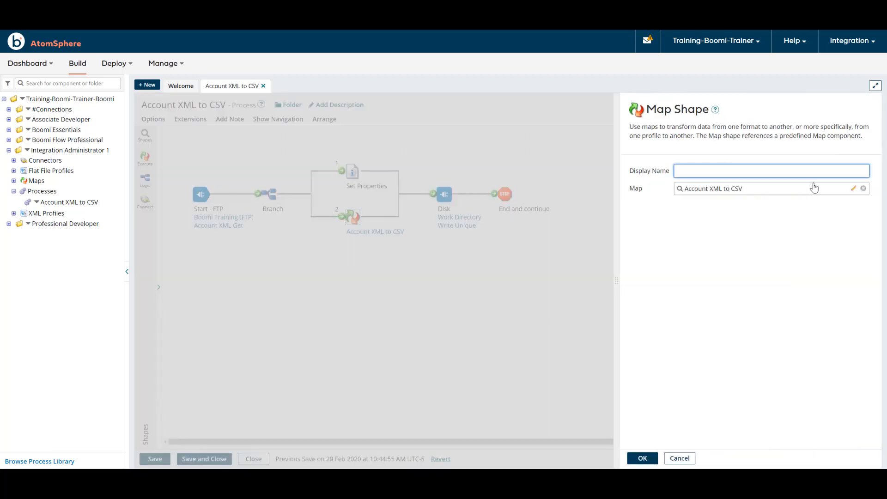
{"action": "left_click", "coordinate": [852, 190]}
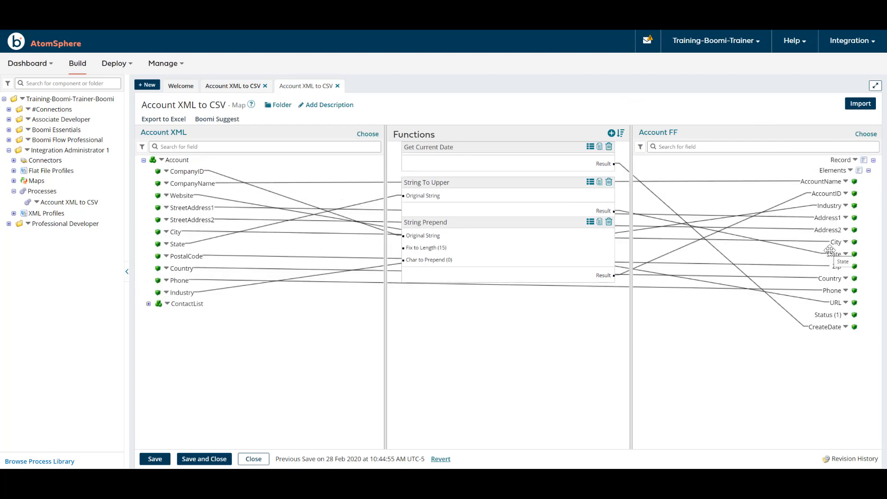
Step: Remove the mapping to the State element of the Account FF profile and set State's default value to PA
{"action": "left_click_drag", "start_coordinate": [830, 251], "coordinate": [809, 254]}
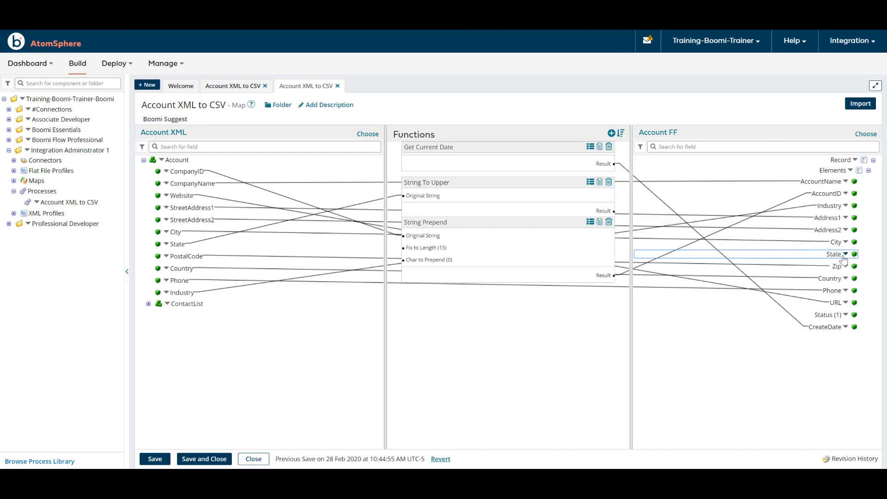
{"action": "left_click", "coordinate": [845, 254]}
{"action": "left_click", "coordinate": [813, 262]}
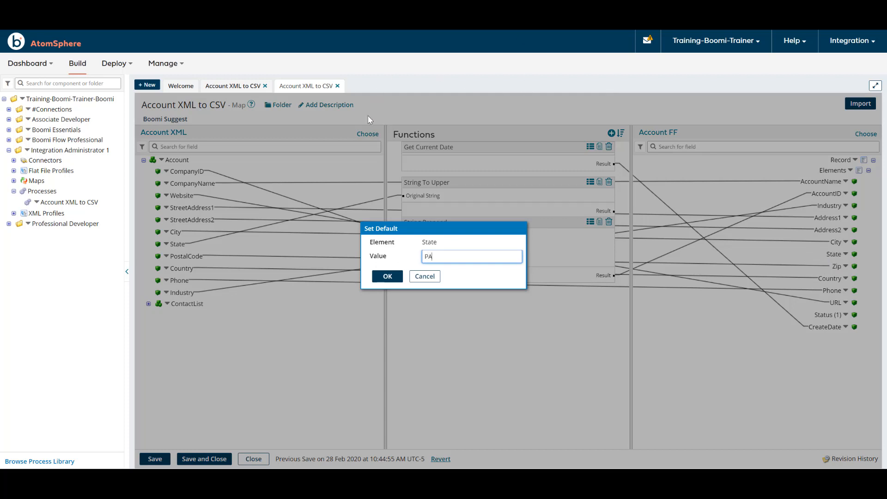
{"action": "left_click", "coordinate": [384, 278]}
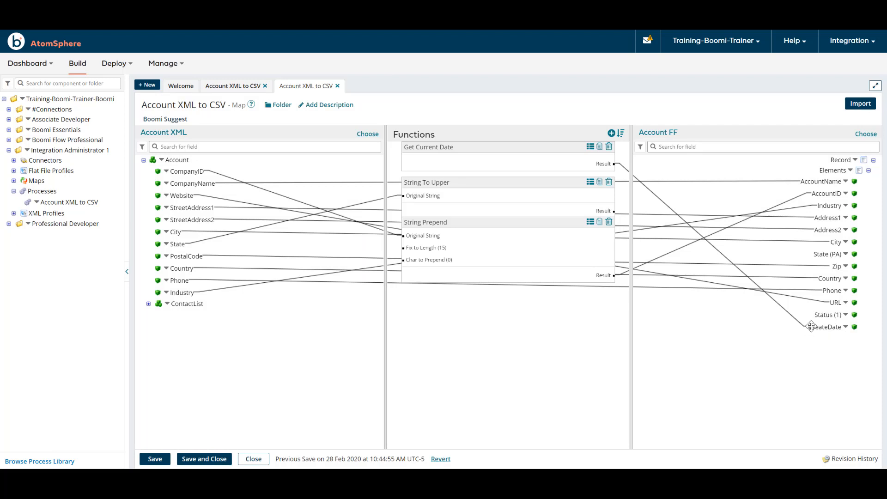
Step: Remove the mapping from Get Current Date to CreateDate, and save both the map and the process
{"action": "left_click_drag", "start_coordinate": [812, 326], "coordinate": [753, 349]}
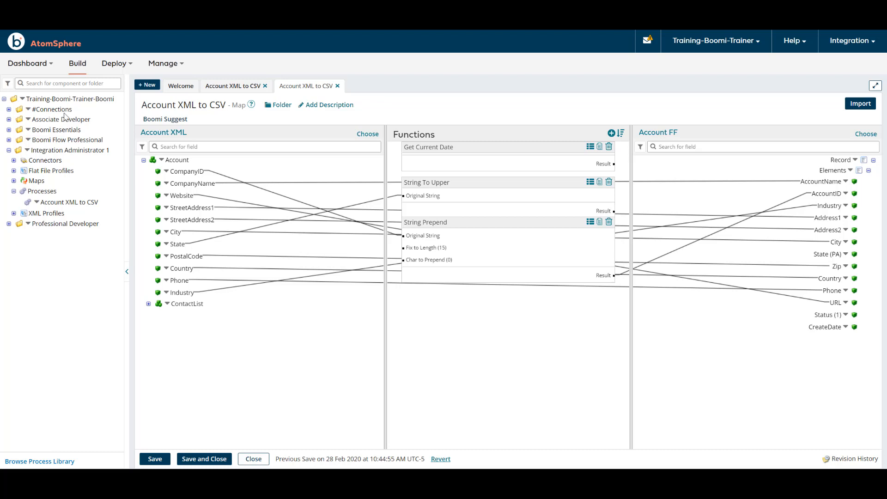
{"action": "left_click", "coordinate": [206, 460]}
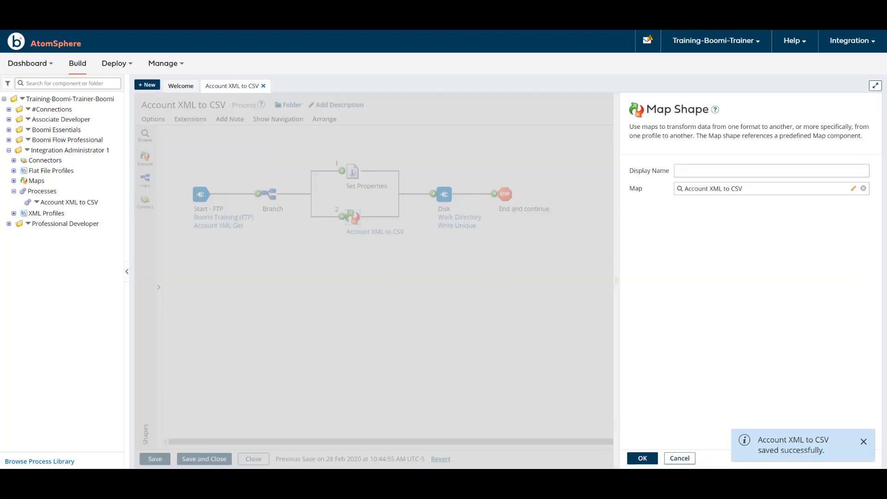
{"action": "left_click", "coordinate": [643, 459]}
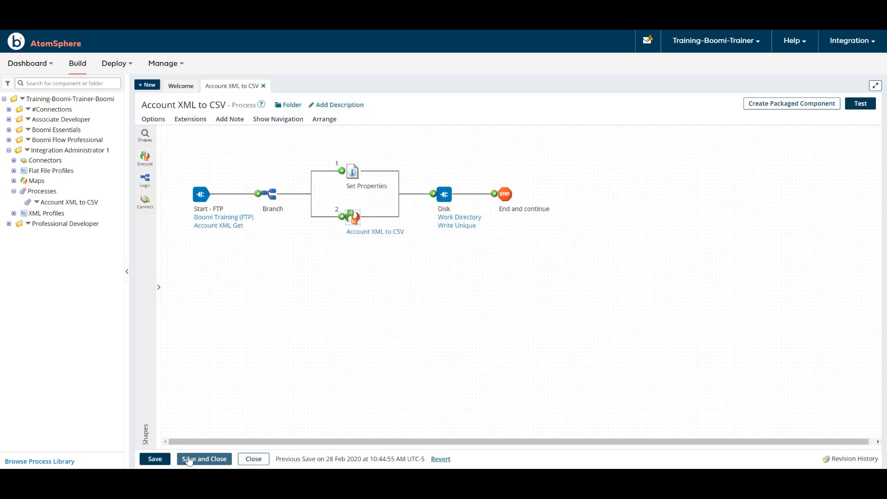
{"action": "left_click", "coordinate": [189, 459]}
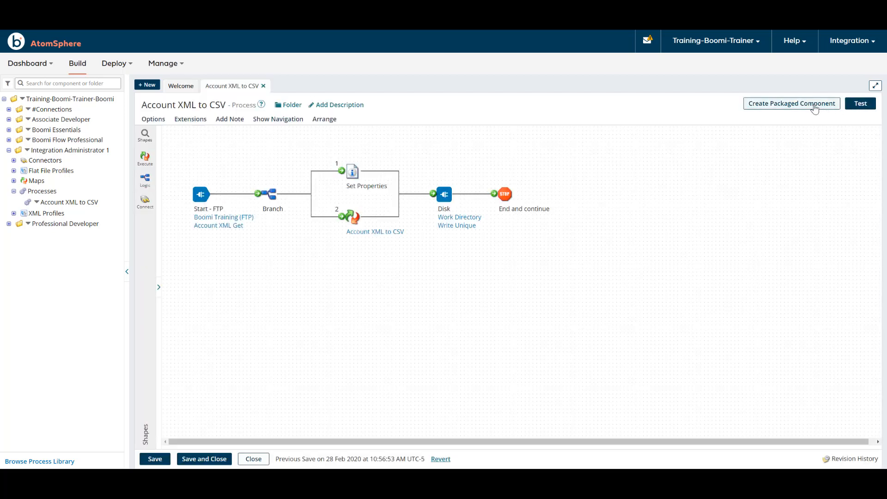
Step: Begin packaging the Account XML to CSV process as version ADM-MAR2020-02 with the package notes "Updated Map"
{"action": "left_click", "coordinate": [814, 108]}
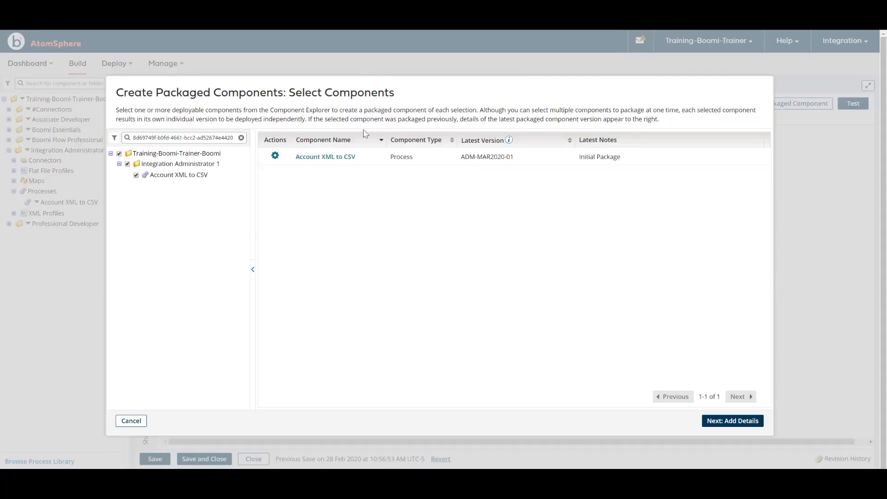
{"action": "left_click", "coordinate": [732, 421]}
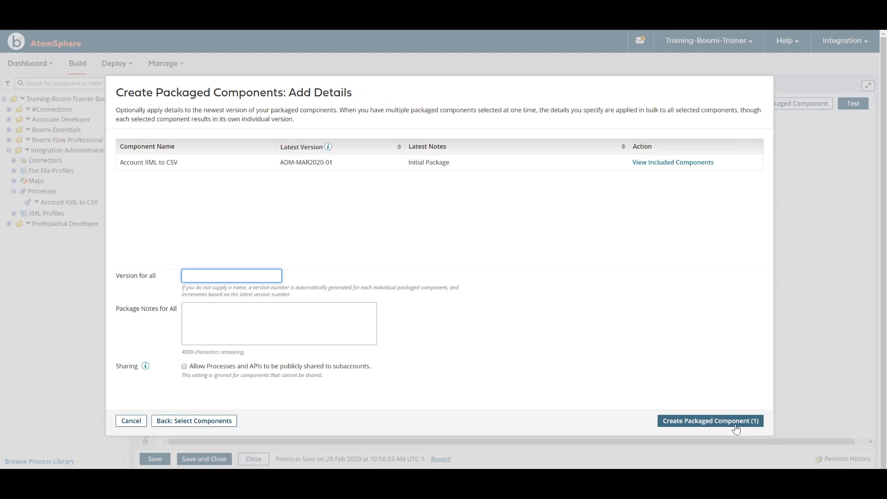
{"action": "left_click", "coordinate": [237, 277]}
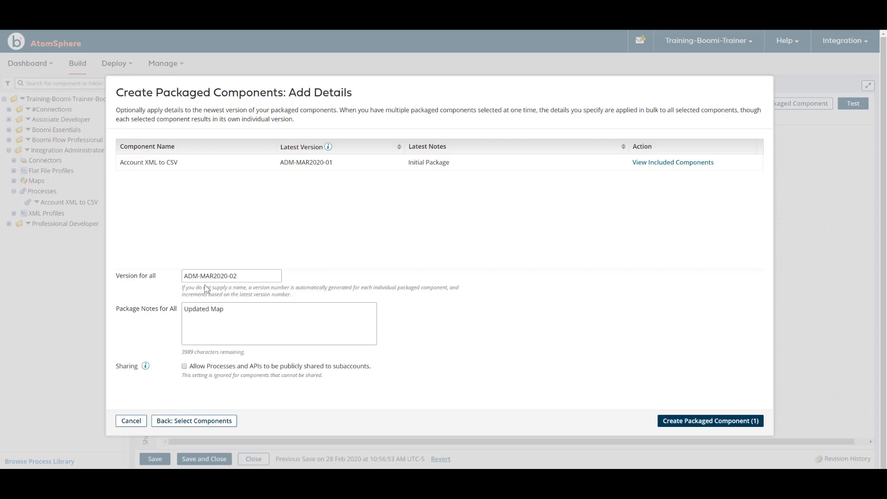
Step: Try reusing ADM-MAR2020-01 as the package version, and set the version back to ADM-MAR2020-02
{"action": "left_click", "coordinate": [238, 277]}
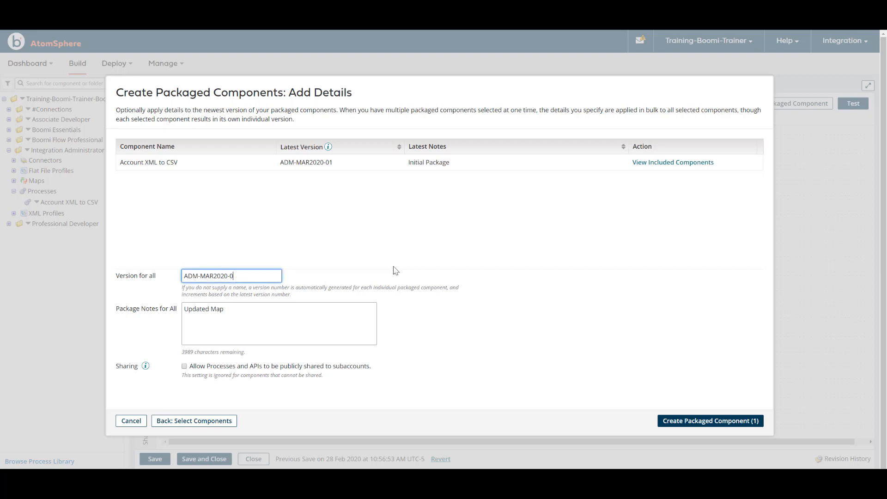
{"action": "type", "text": "1"}
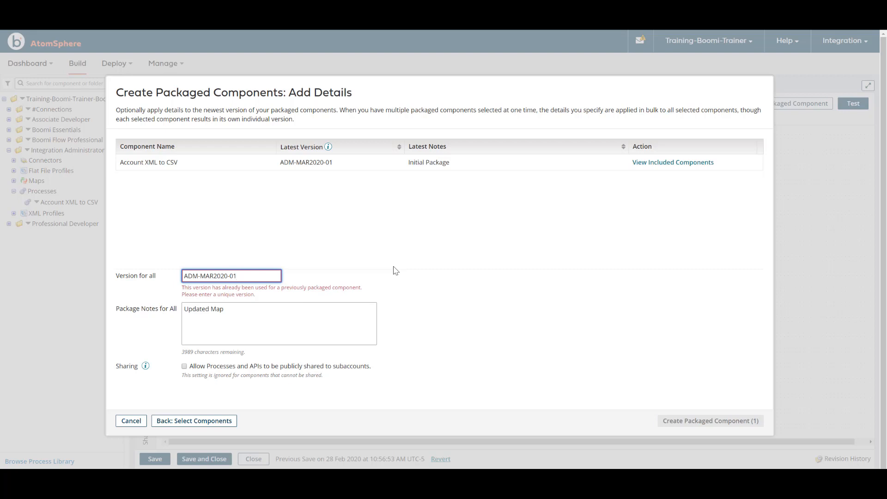
{"action": "key", "text": "BackSpace"}
{"action": "type", "text": "2"}
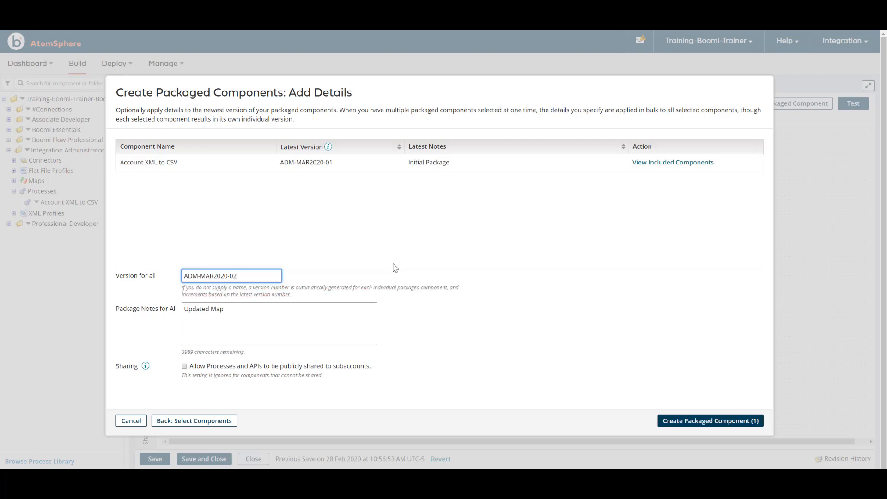
Step: Finish creating the packaged component for Account XML to CSV with the entered version and notes
{"action": "left_click", "coordinate": [228, 333]}
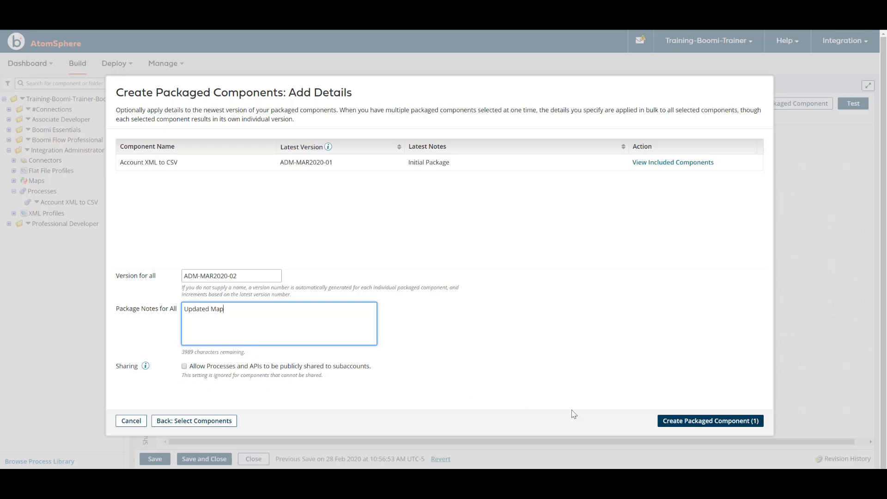
{"action": "left_click", "coordinate": [690, 428]}
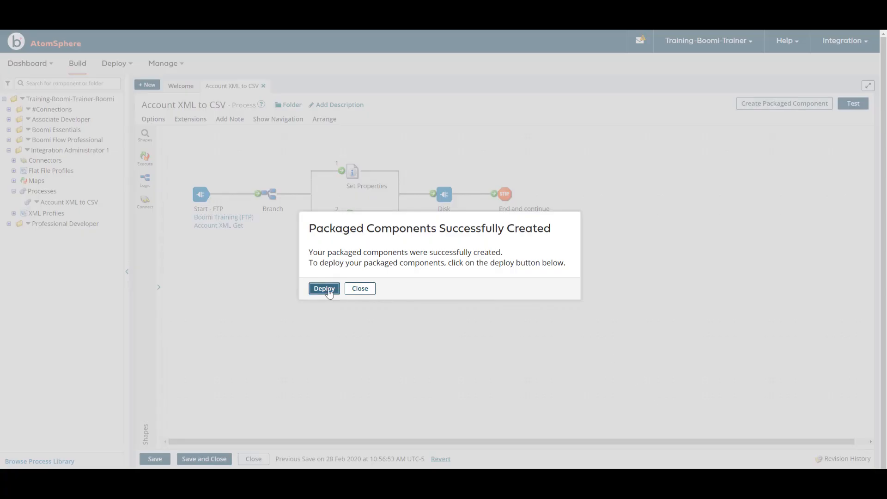
Step: Deploy version ADM-MAR2020-02 of Account XML to CSV to the Test environment with the notes "Updated Map", and open the deployments list
{"action": "left_click", "coordinate": [324, 288]}
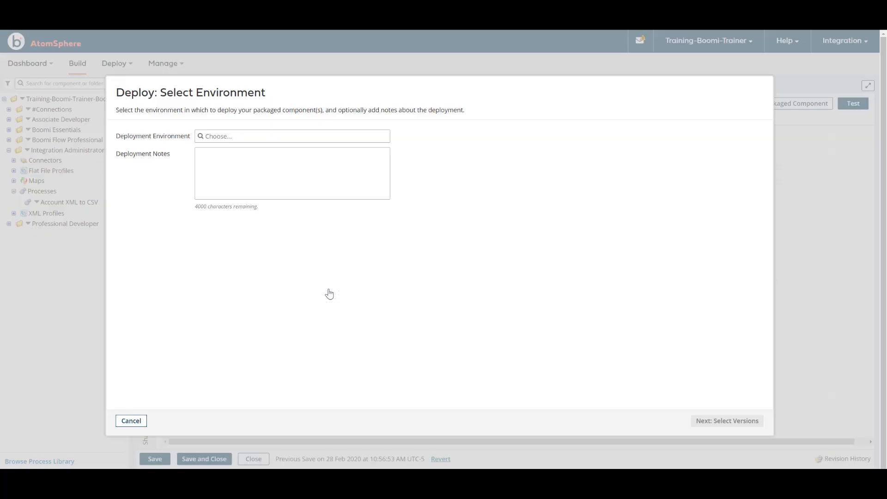
{"action": "left_click", "coordinate": [201, 139]}
{"action": "left_click", "coordinate": [210, 156]}
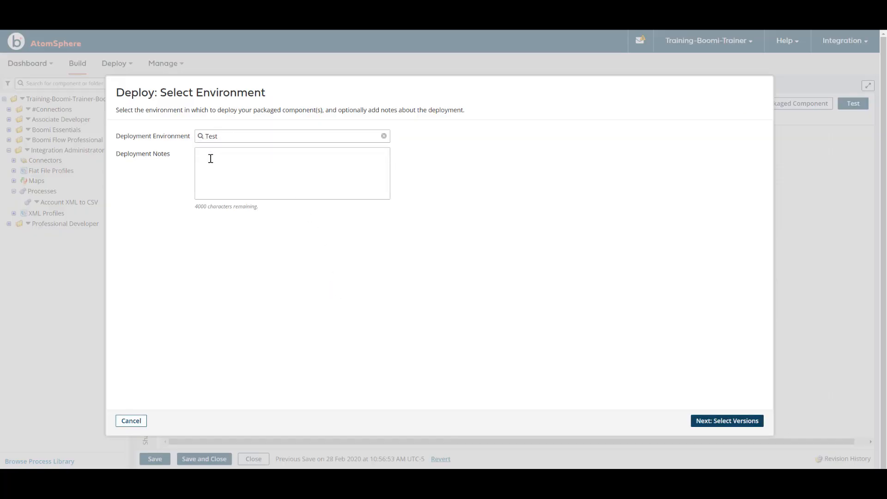
{"action": "left_click", "coordinate": [217, 159]}
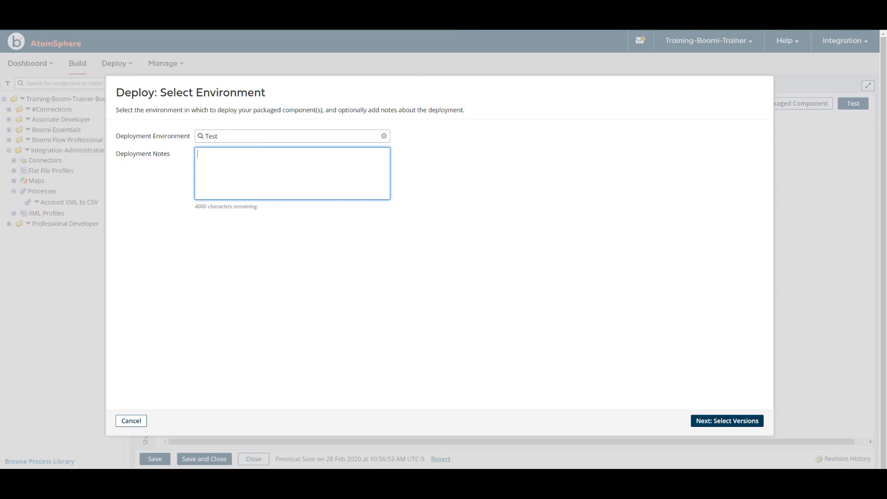
{"action": "type", "text": "Updated Map"}
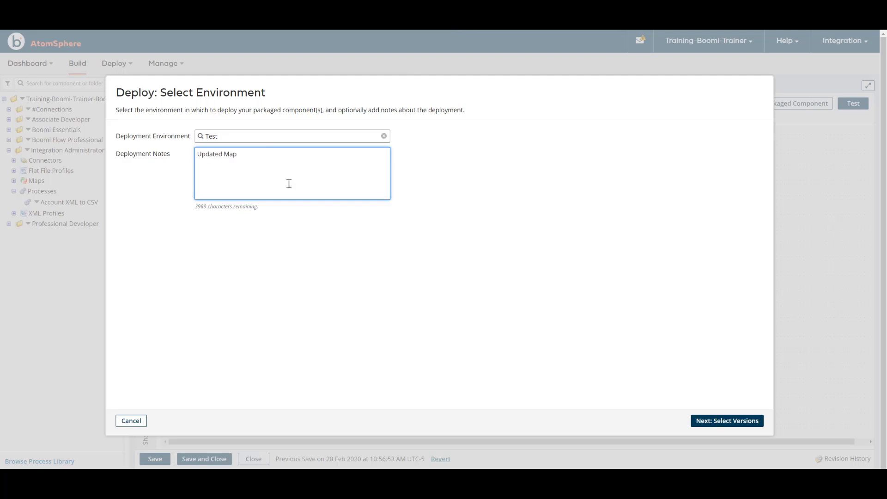
{"action": "left_click", "coordinate": [732, 421]}
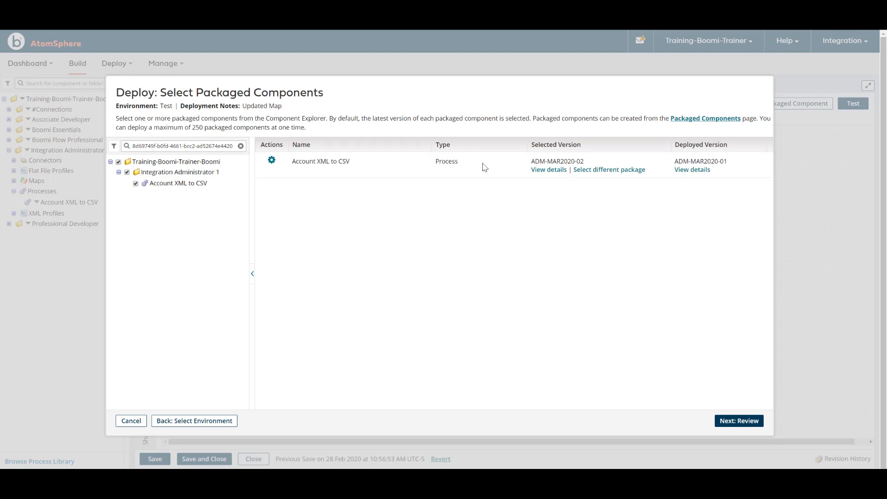
{"action": "left_click", "coordinate": [741, 421]}
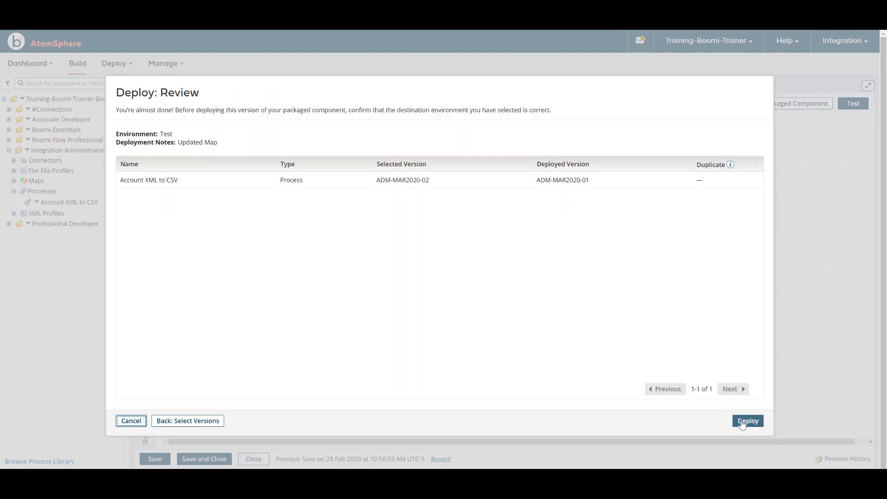
{"action": "left_click", "coordinate": [743, 422]}
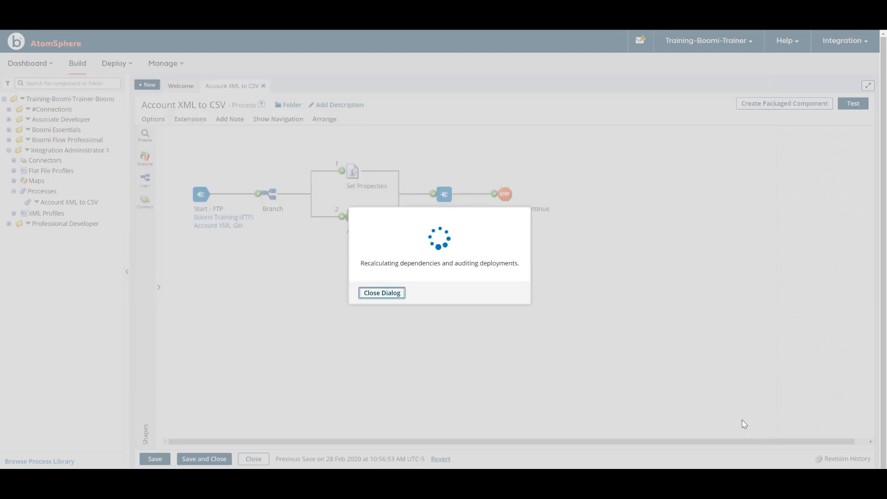
{"action": "left_click", "coordinate": [328, 293]}
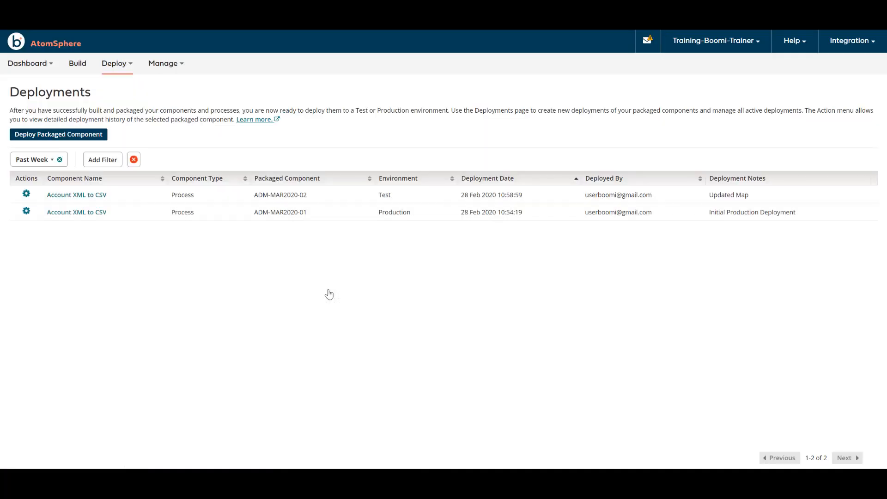